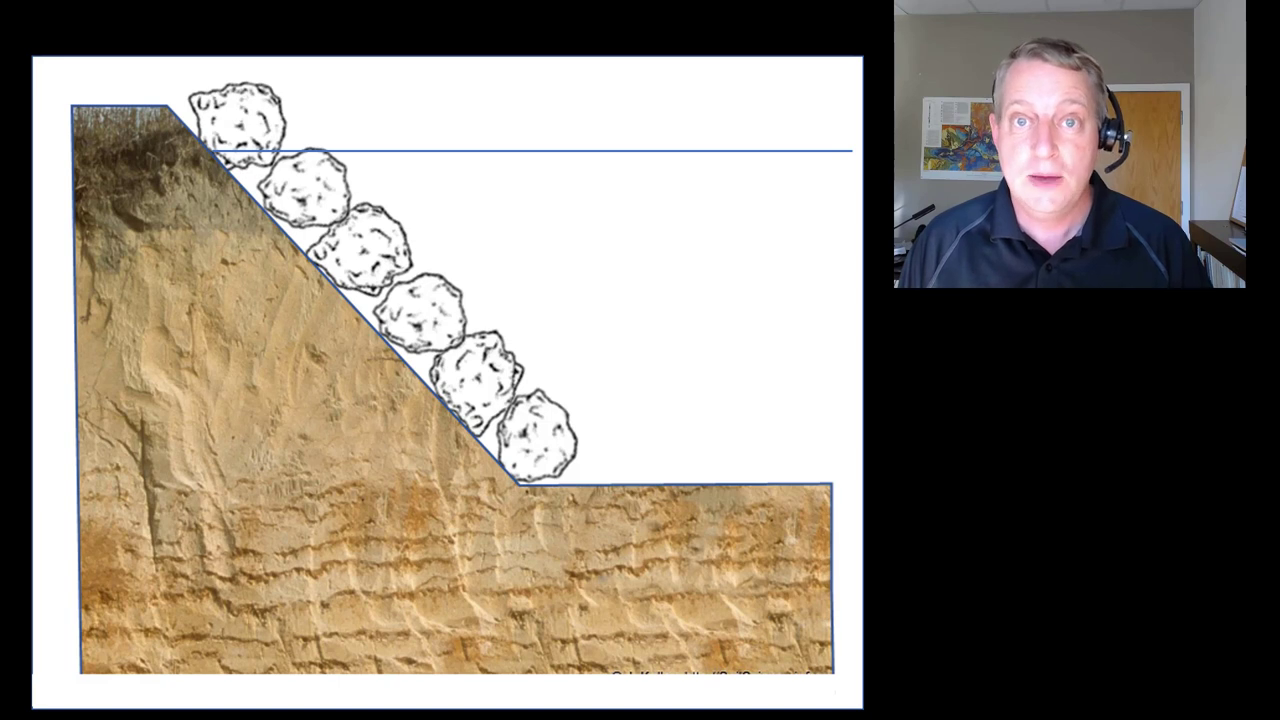
Reveal the scoured bank-toe cut, view the Toe Scour Failure slide, then return to the riprap slope diagram.
key("Right")
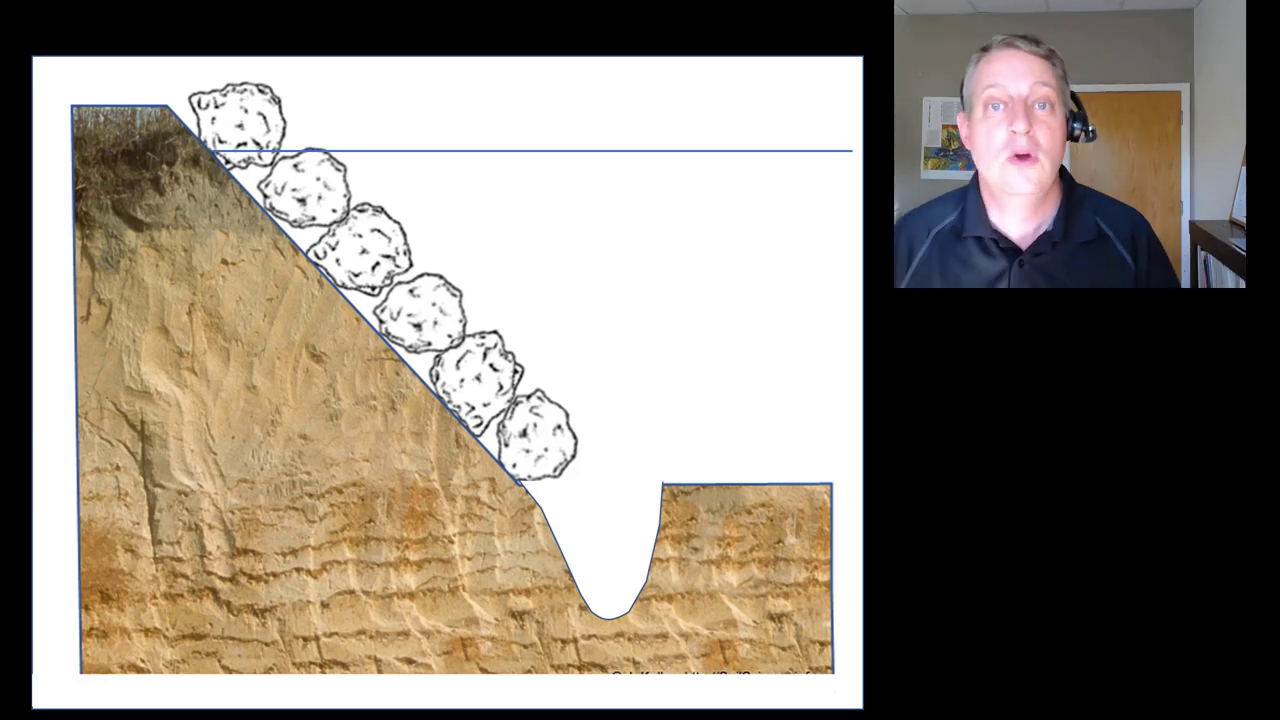
left_click(486, 246)
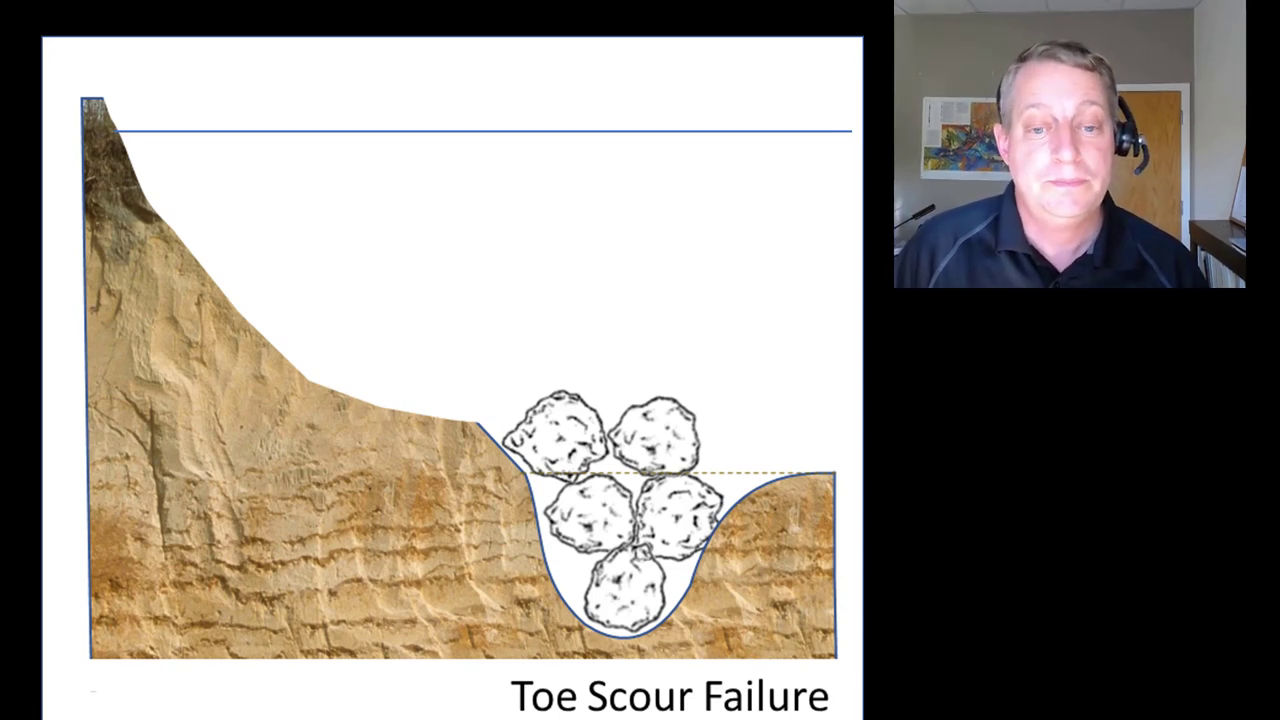
key("Left")
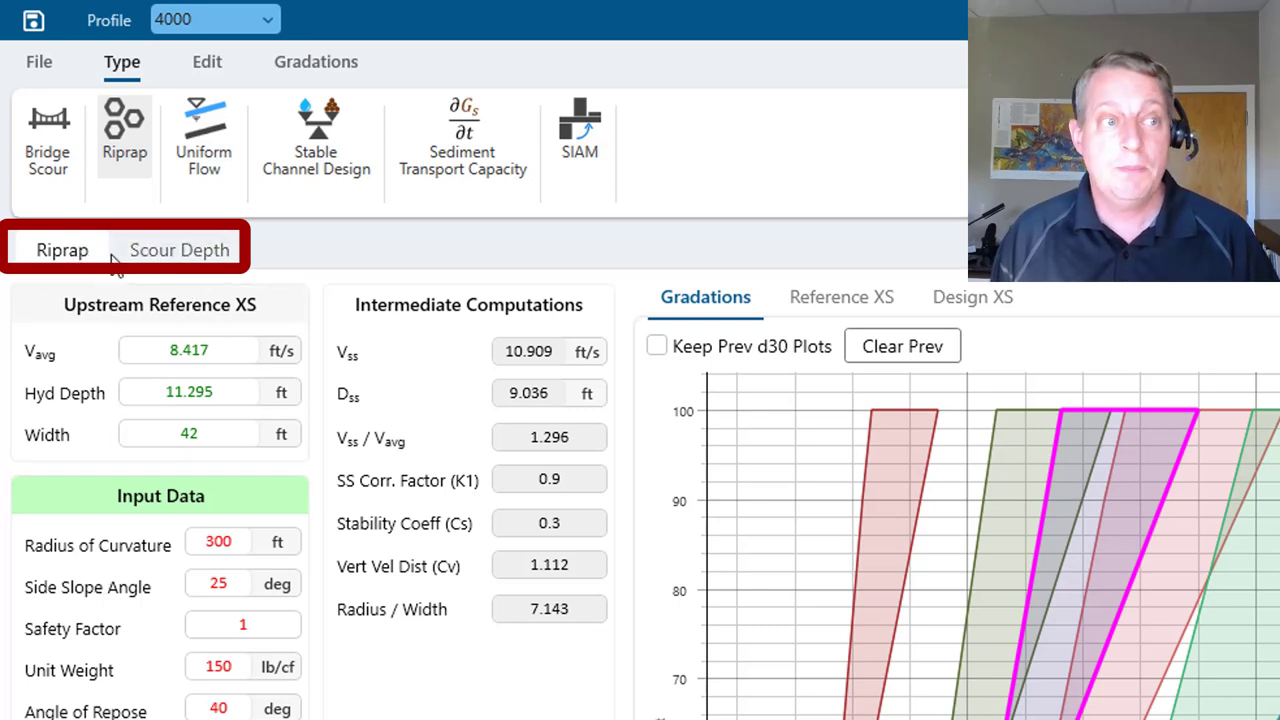
Show the Scour Depth page with the Edit ribbon options and its 4000 cfs hydraulic data.
left_click(185, 252)
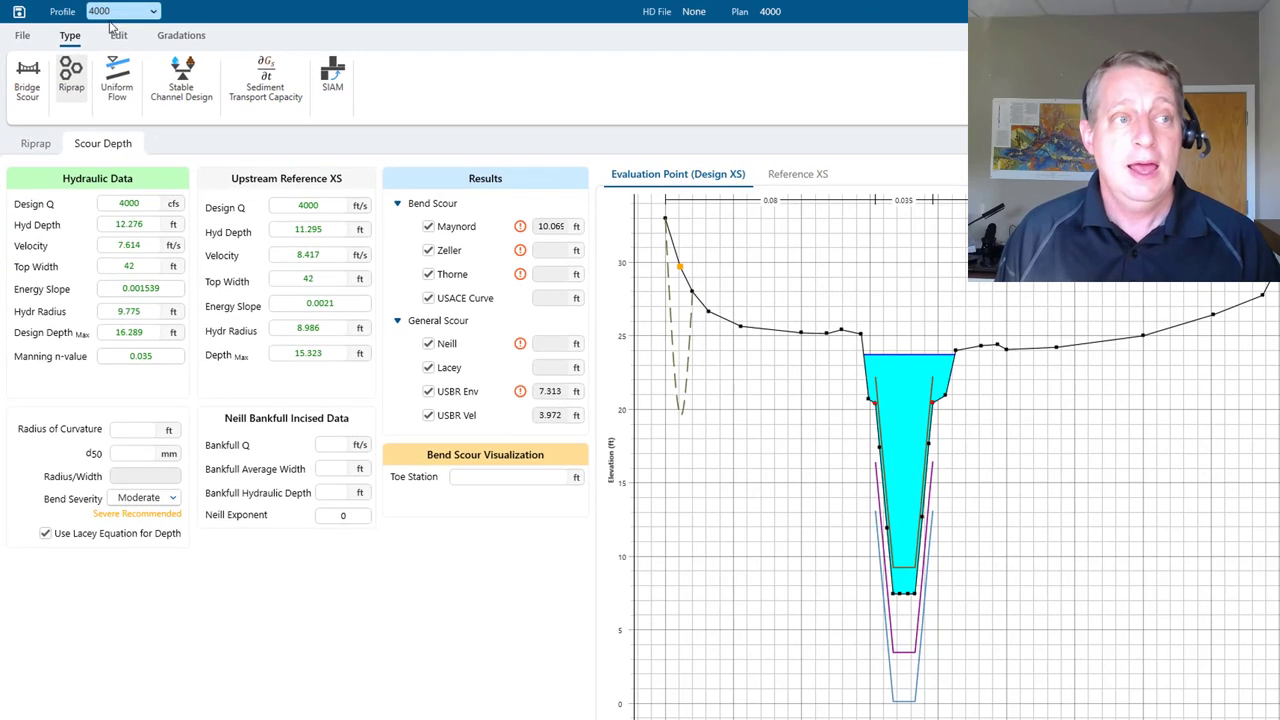
left_click(120, 36)
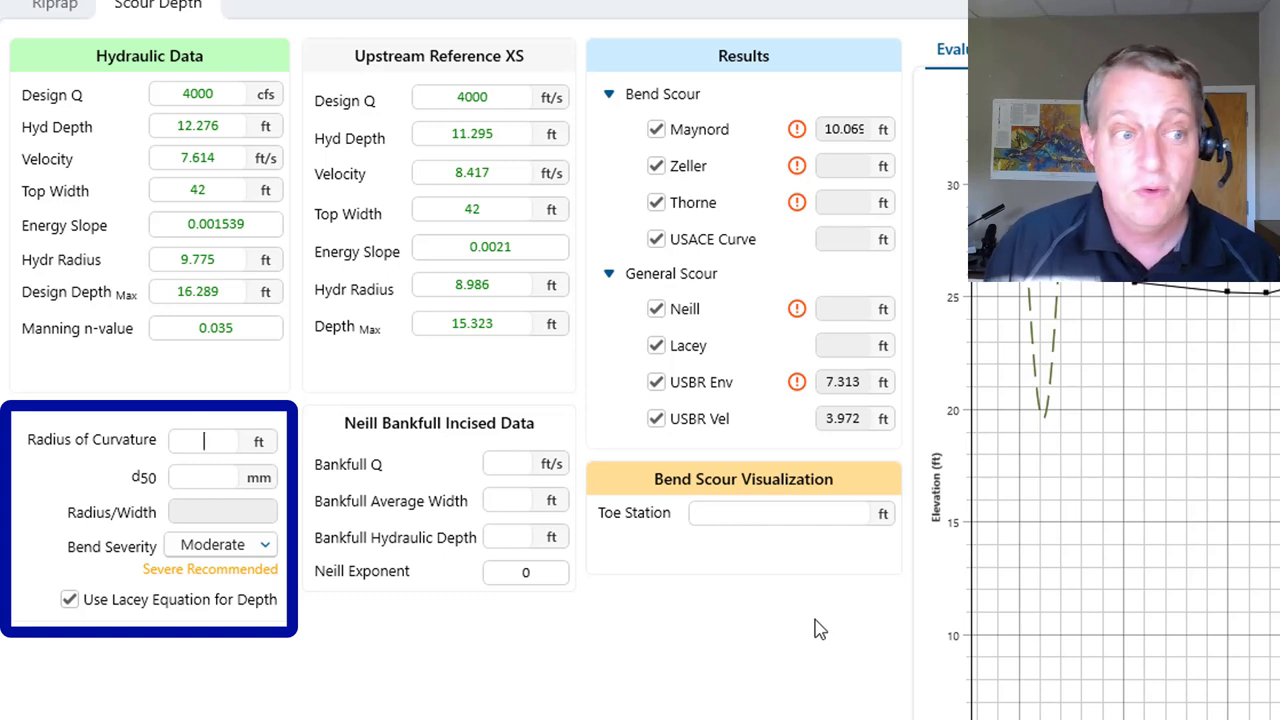
Enter a 300 ft radius of curvature and 1 mm d50, keeping bend severity Moderate.
type("300")
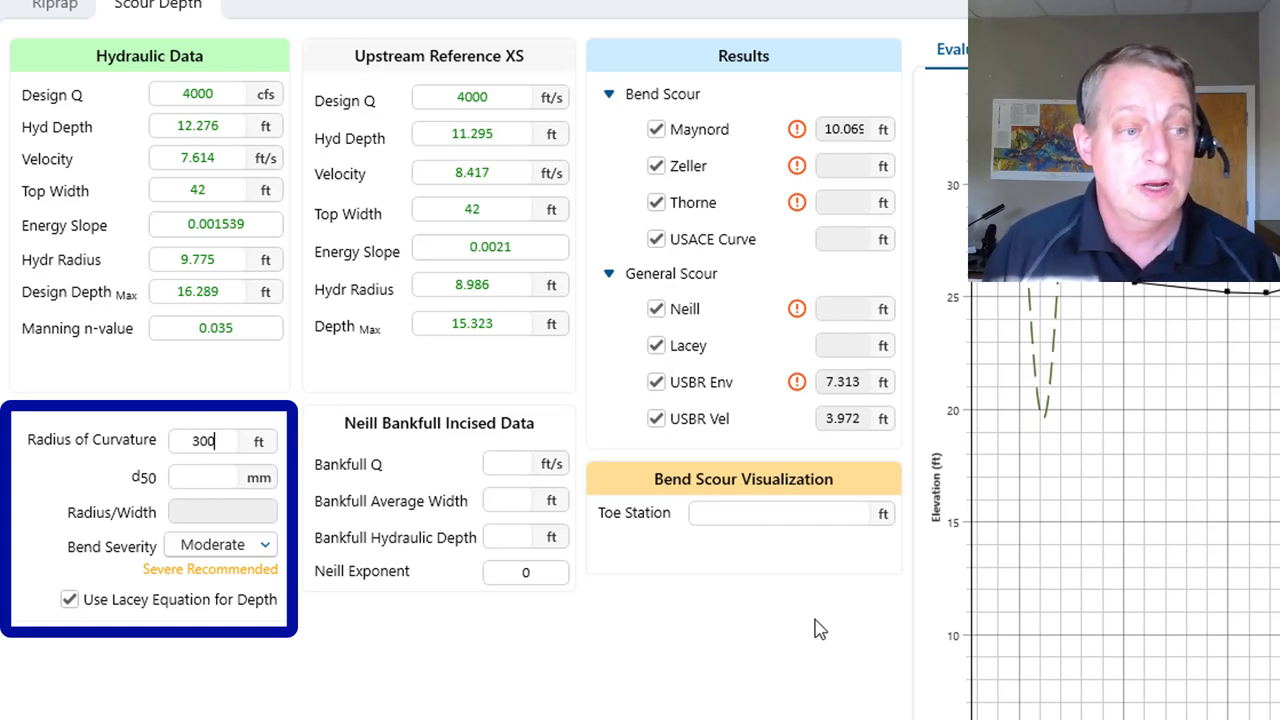
left_click(210, 476)
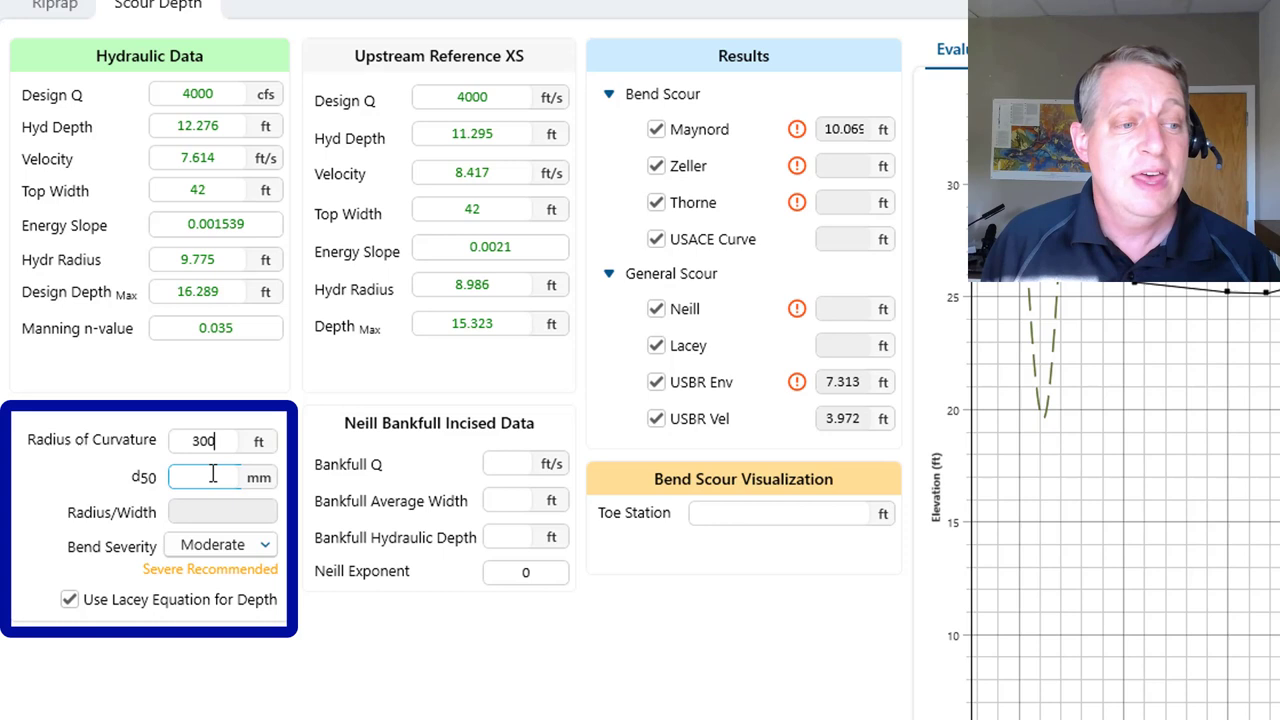
left_click(165, 466)
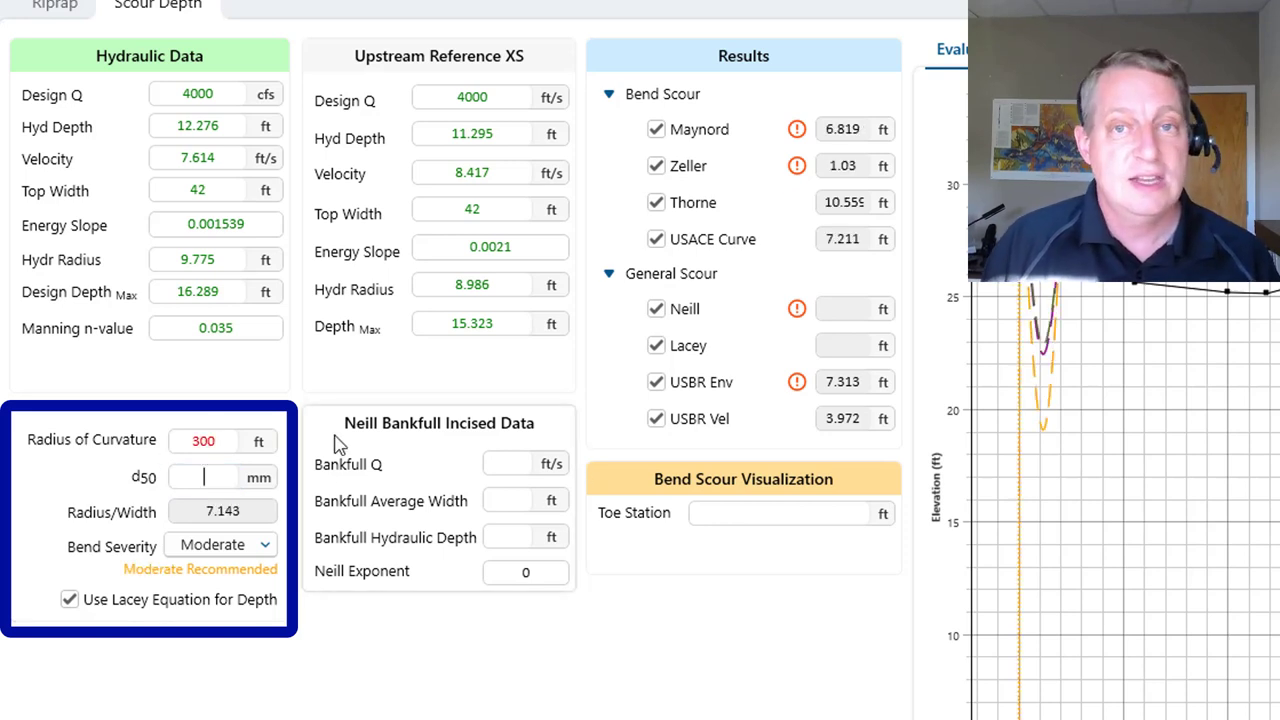
type("1")
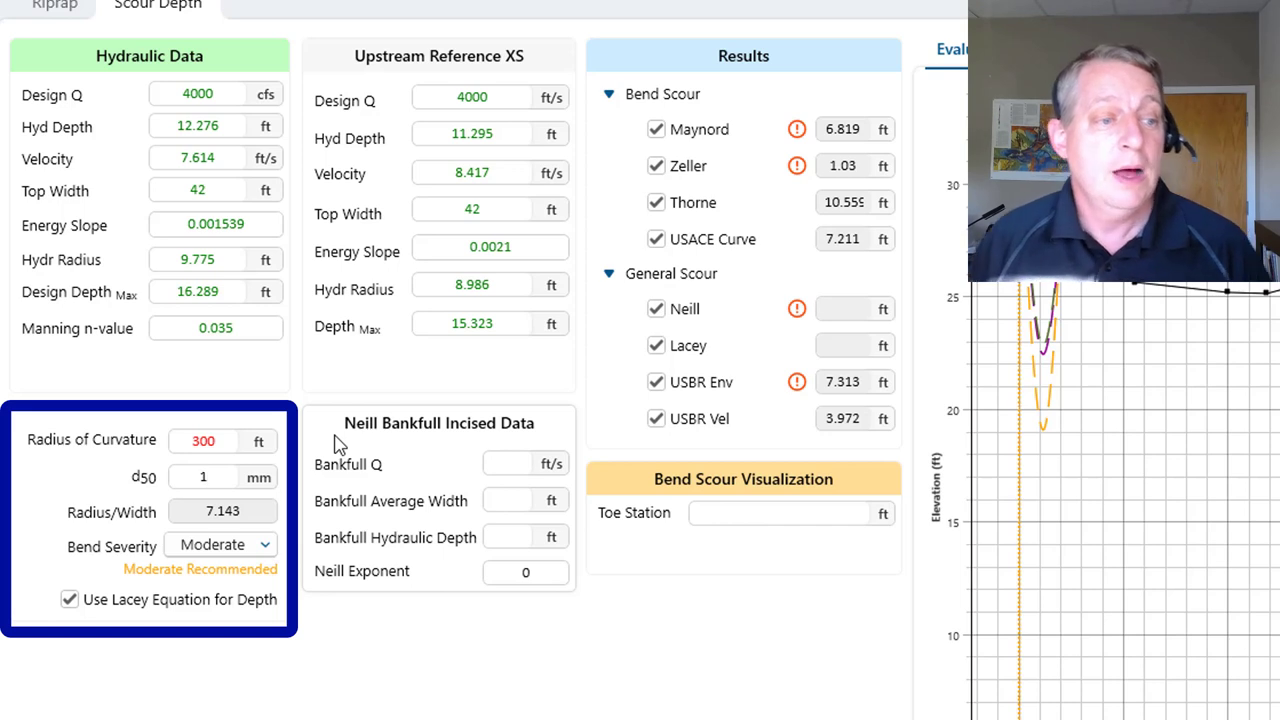
left_click(254, 555)
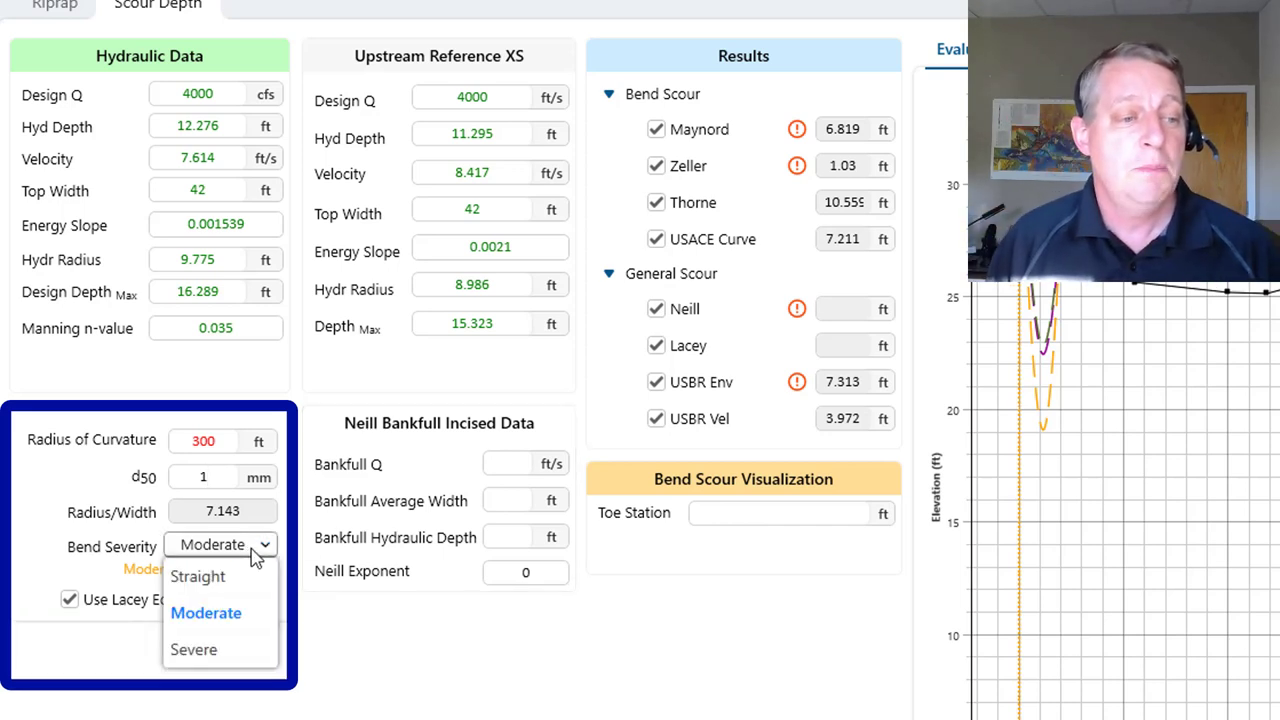
left_click(258, 557)
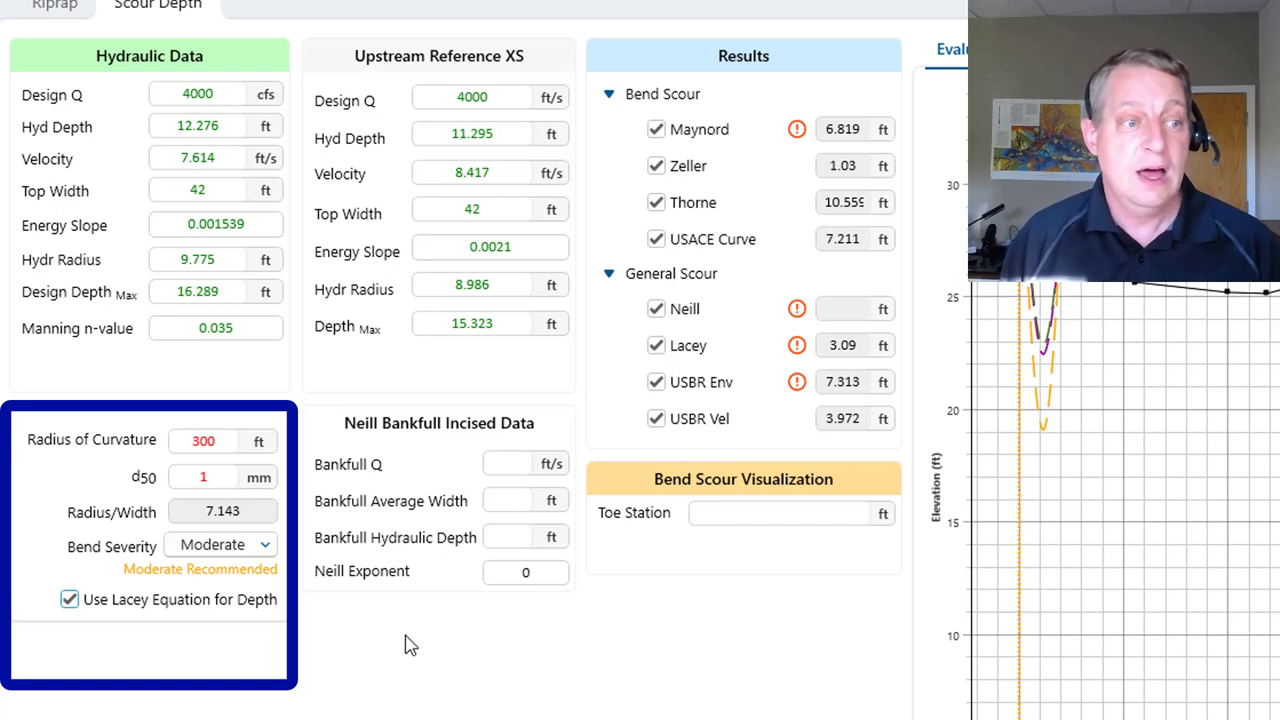
left_click(217, 476)
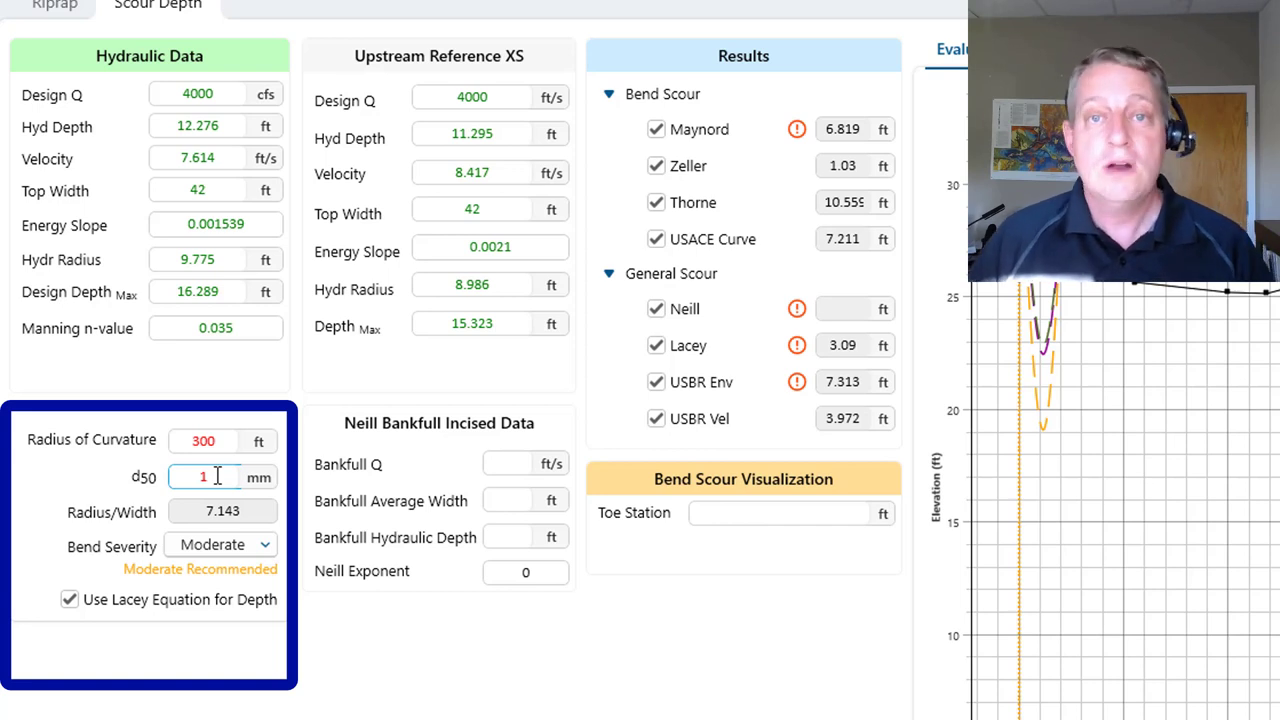
left_click(215, 549)
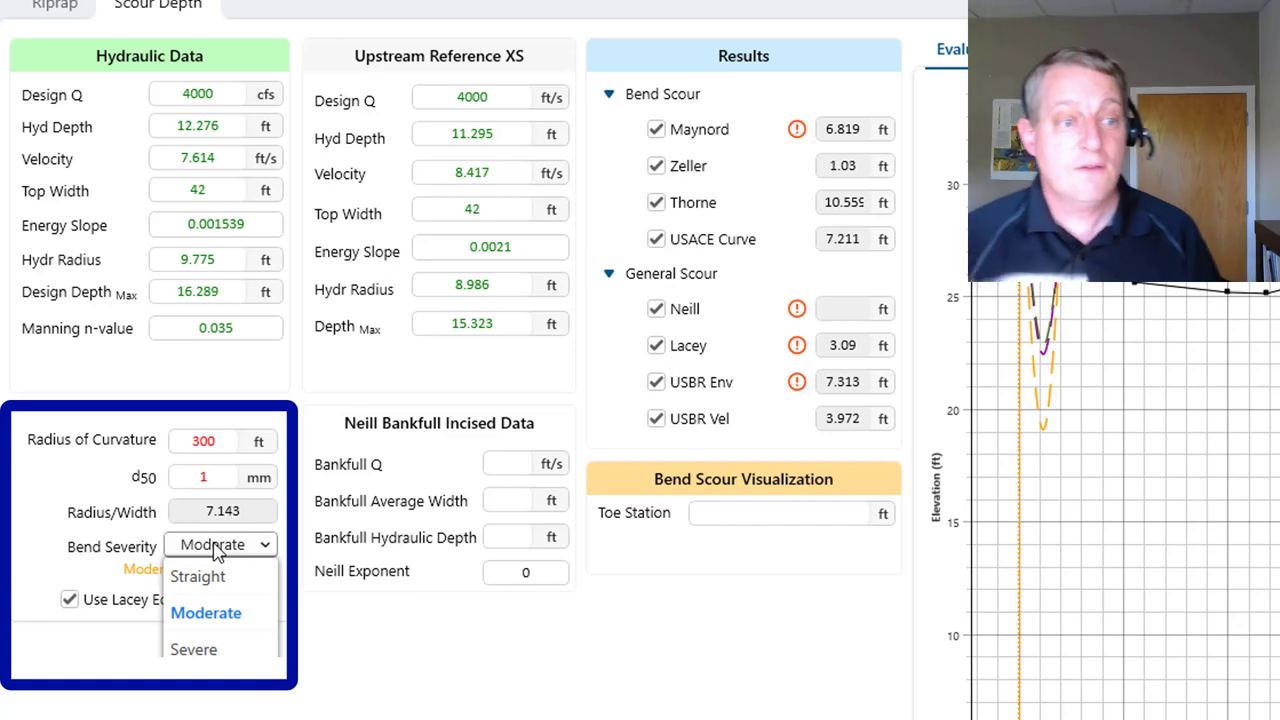
left_click(138, 578)
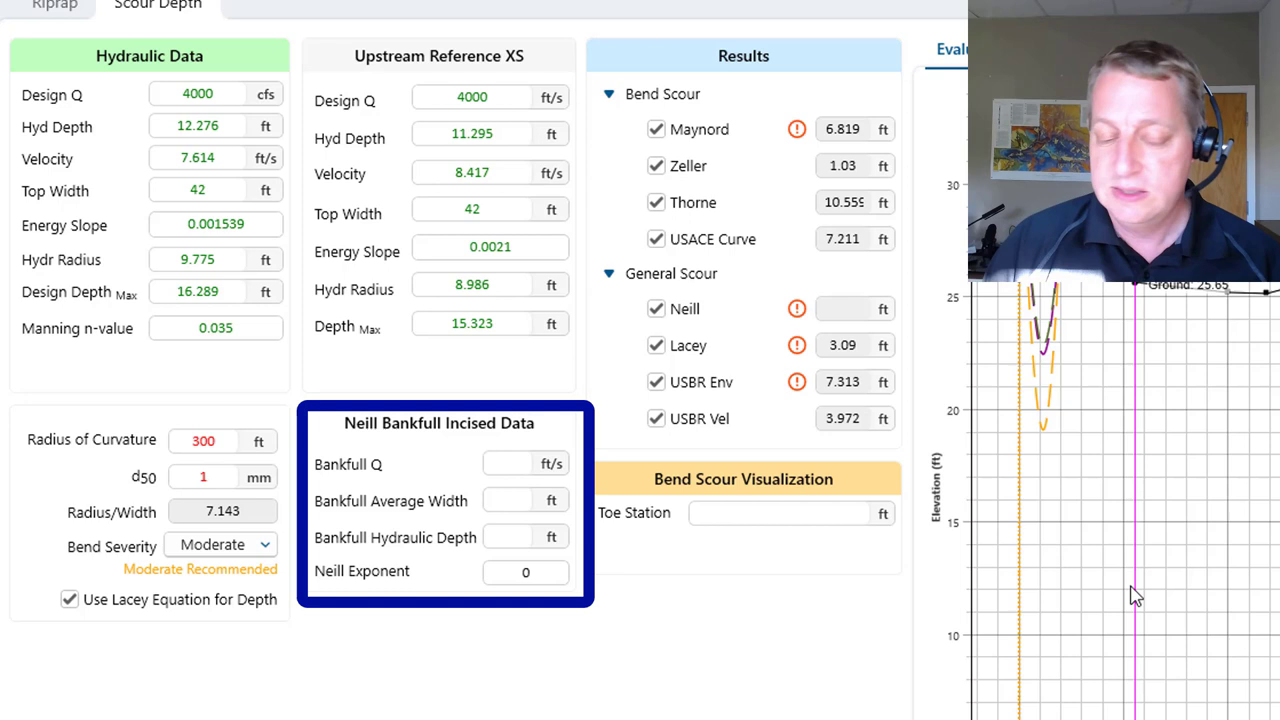
Enter Neill bankfull data: flow 3500, width 40, hydraulic depth 11 ft, exponent 0.67.
type("3500")
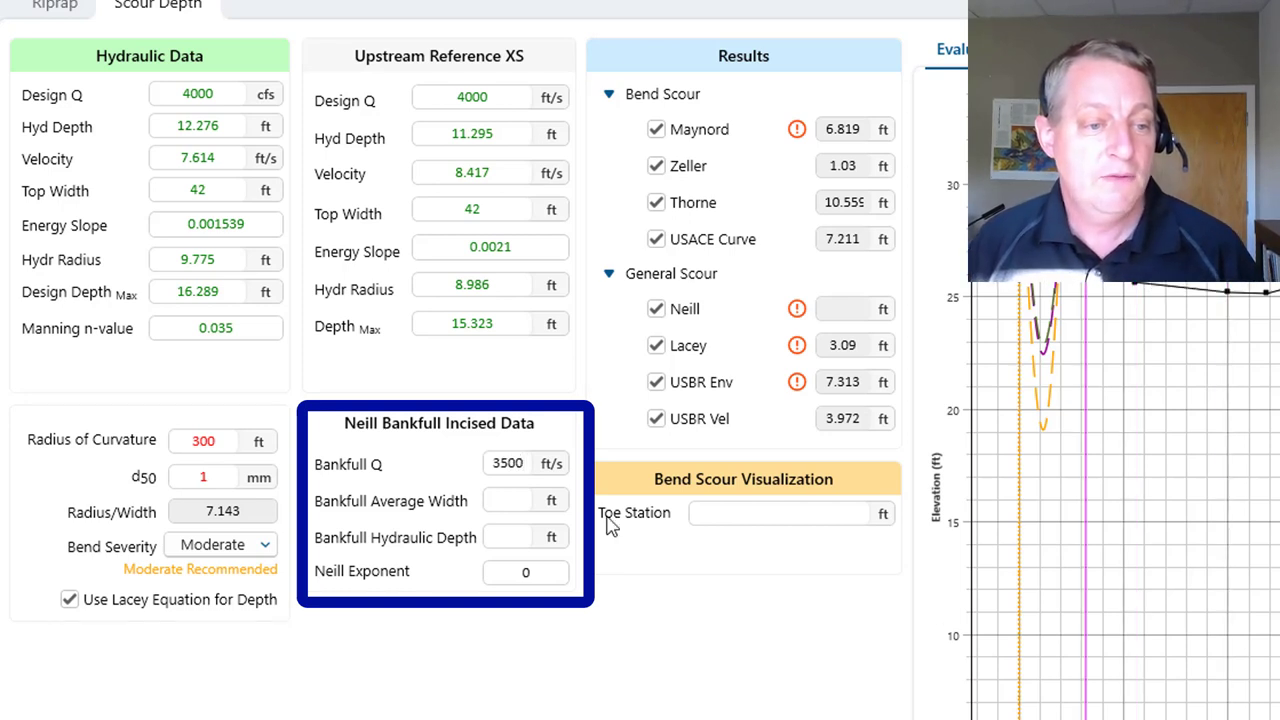
left_click(506, 500)
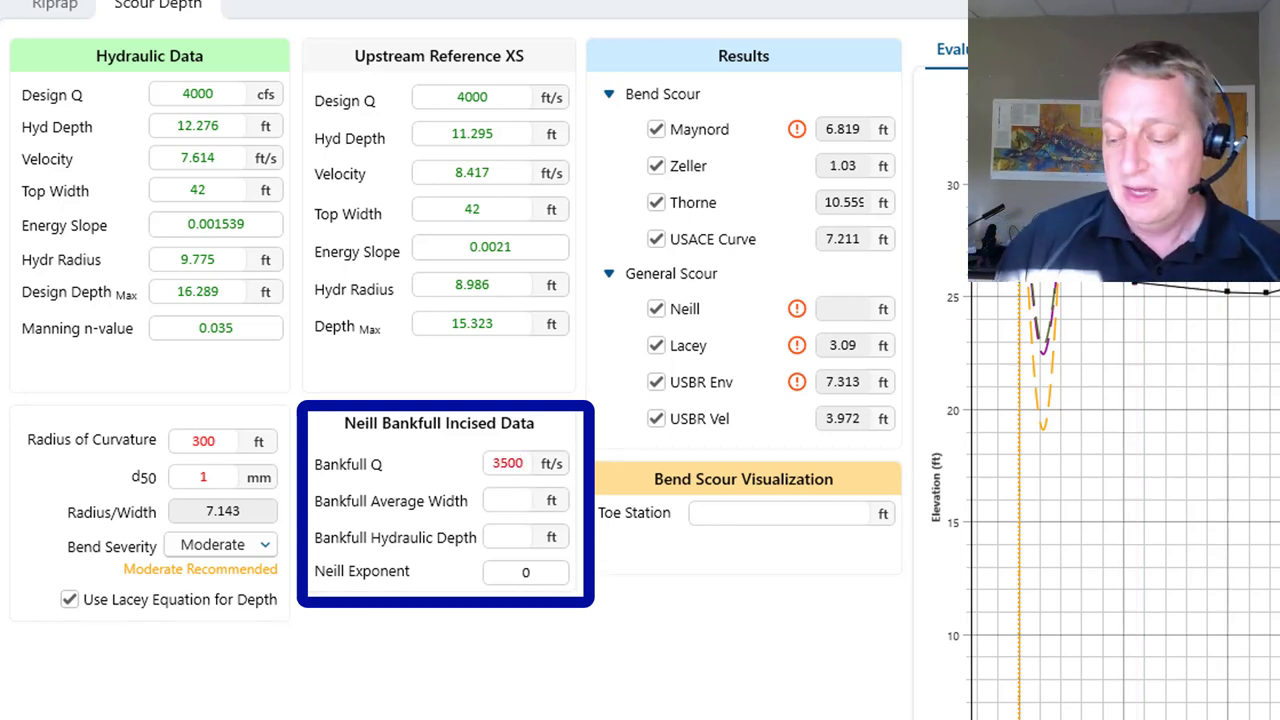
type("40")
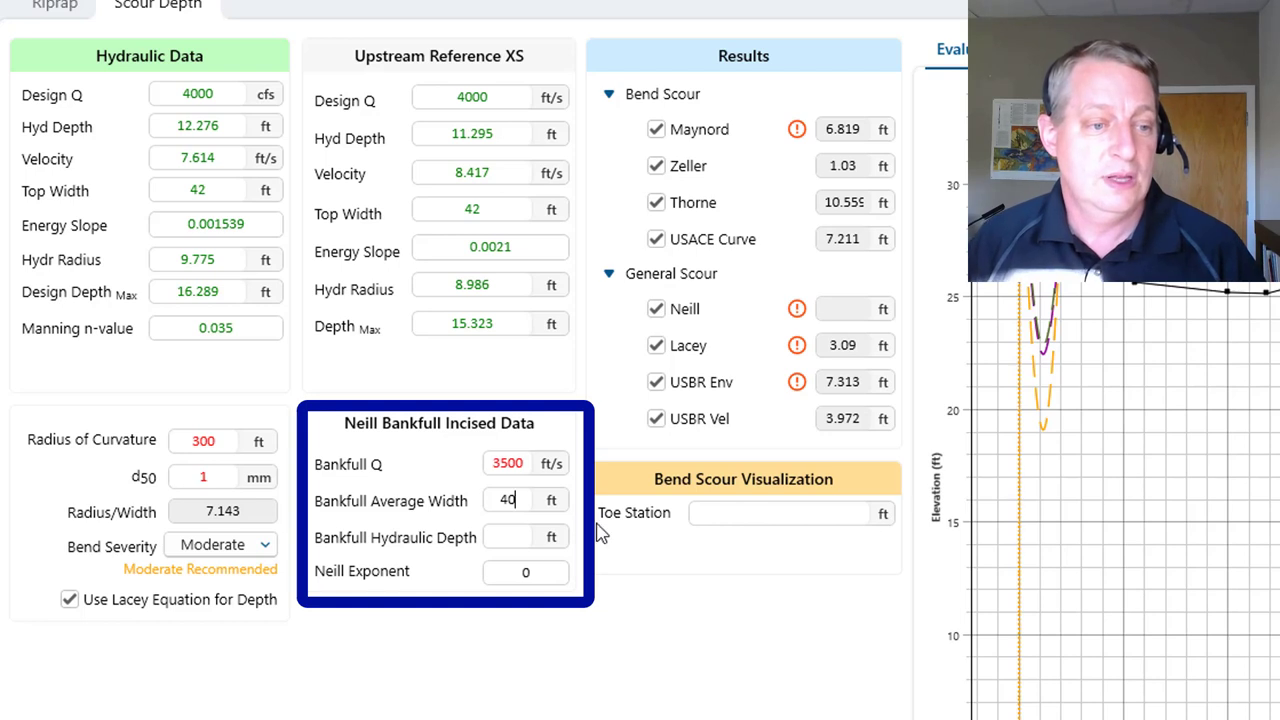
key("Tab")
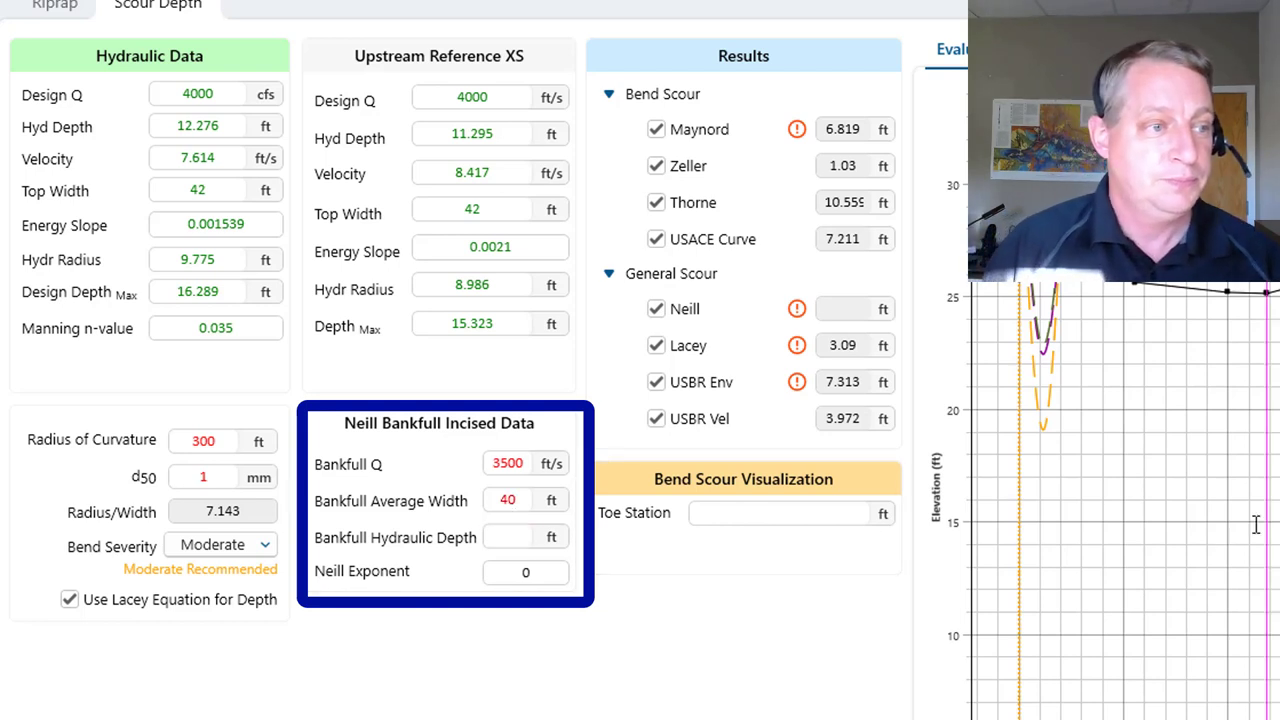
type("11")
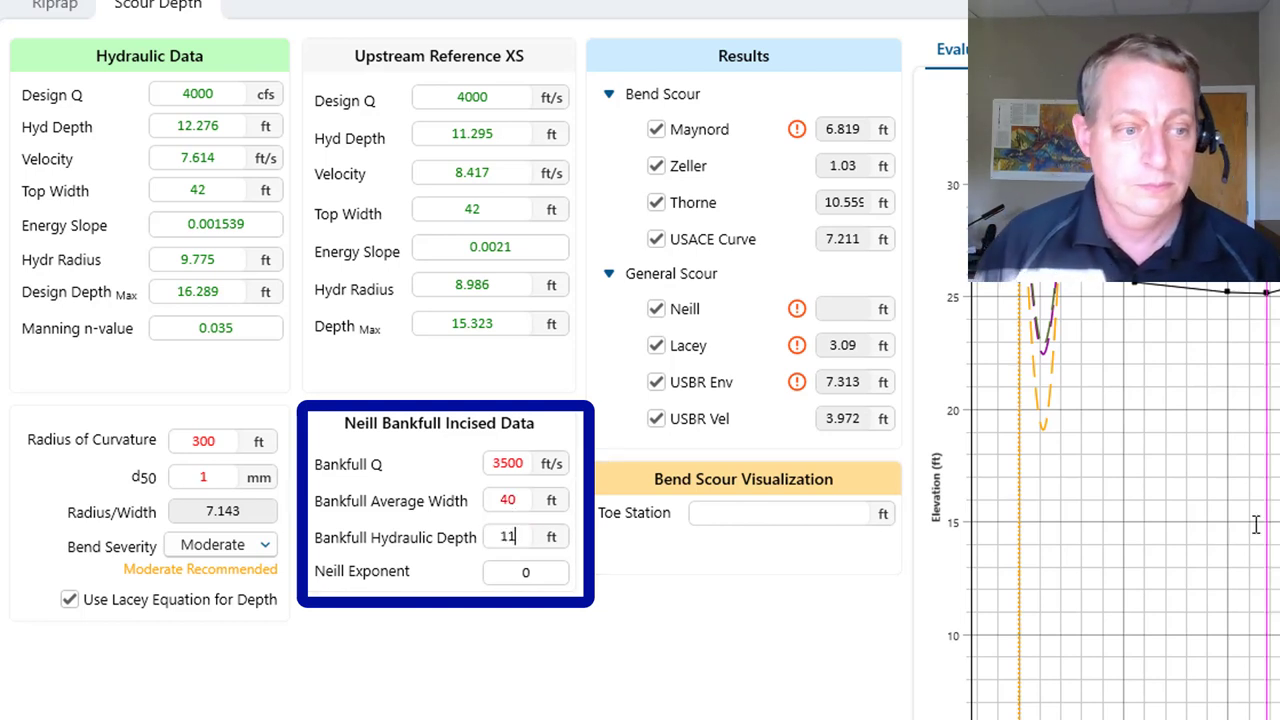
left_click(539, 568)
type("0")
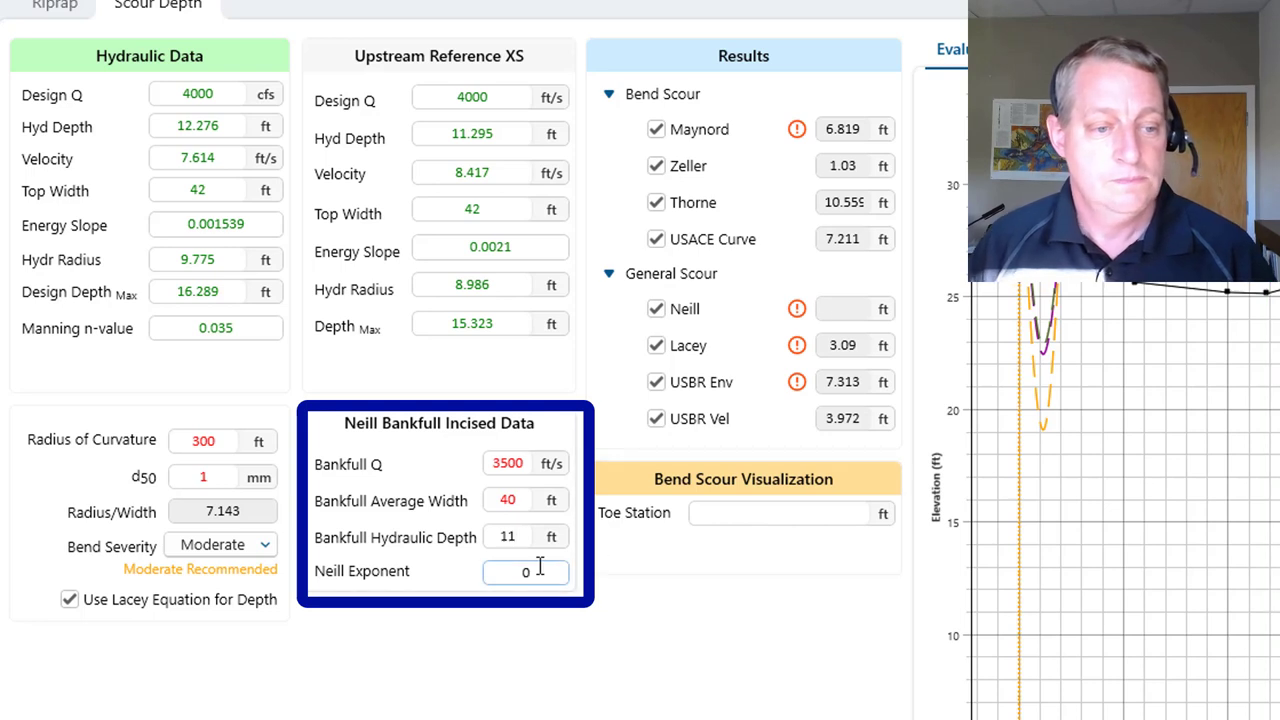
type(".67")
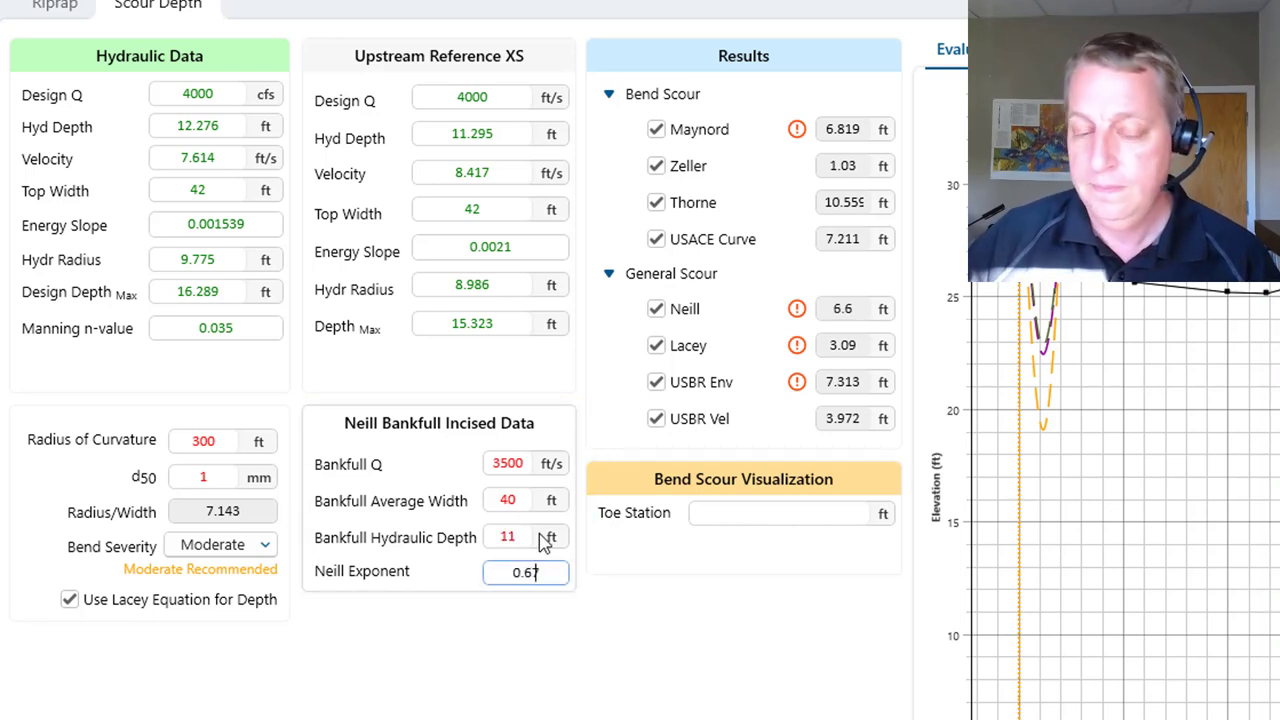
left_click(504, 566)
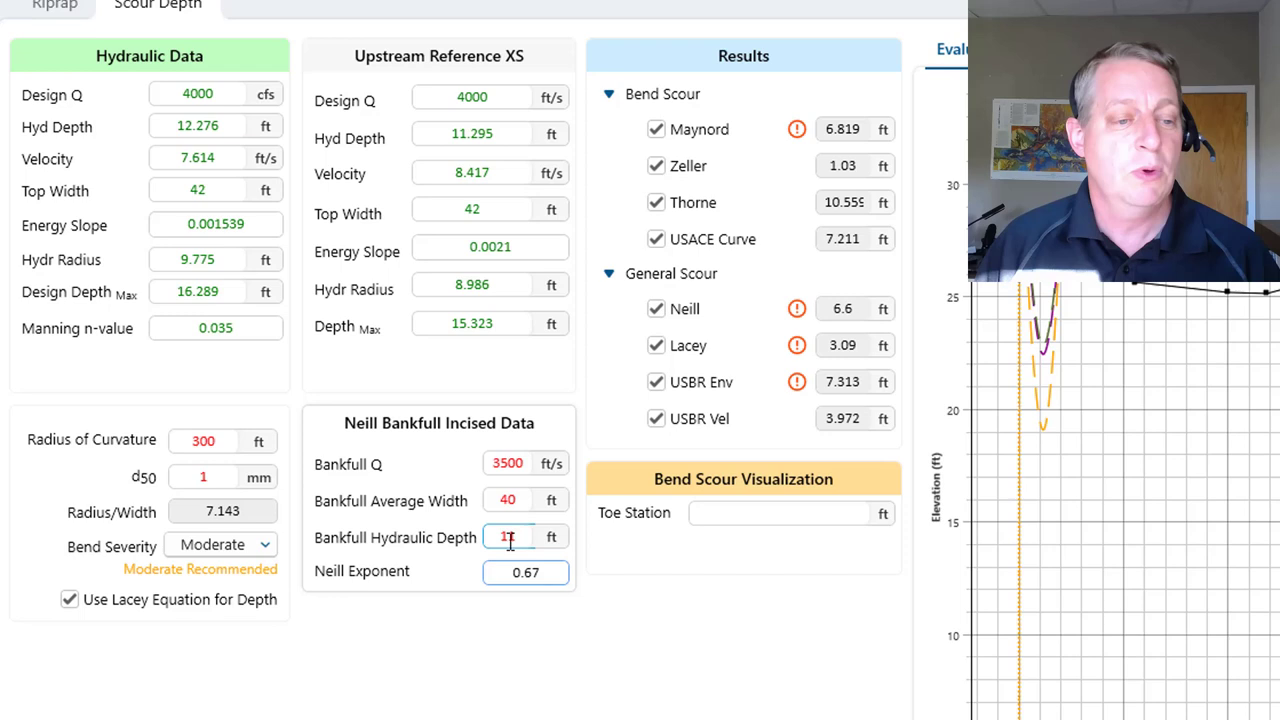
left_click(510, 538)
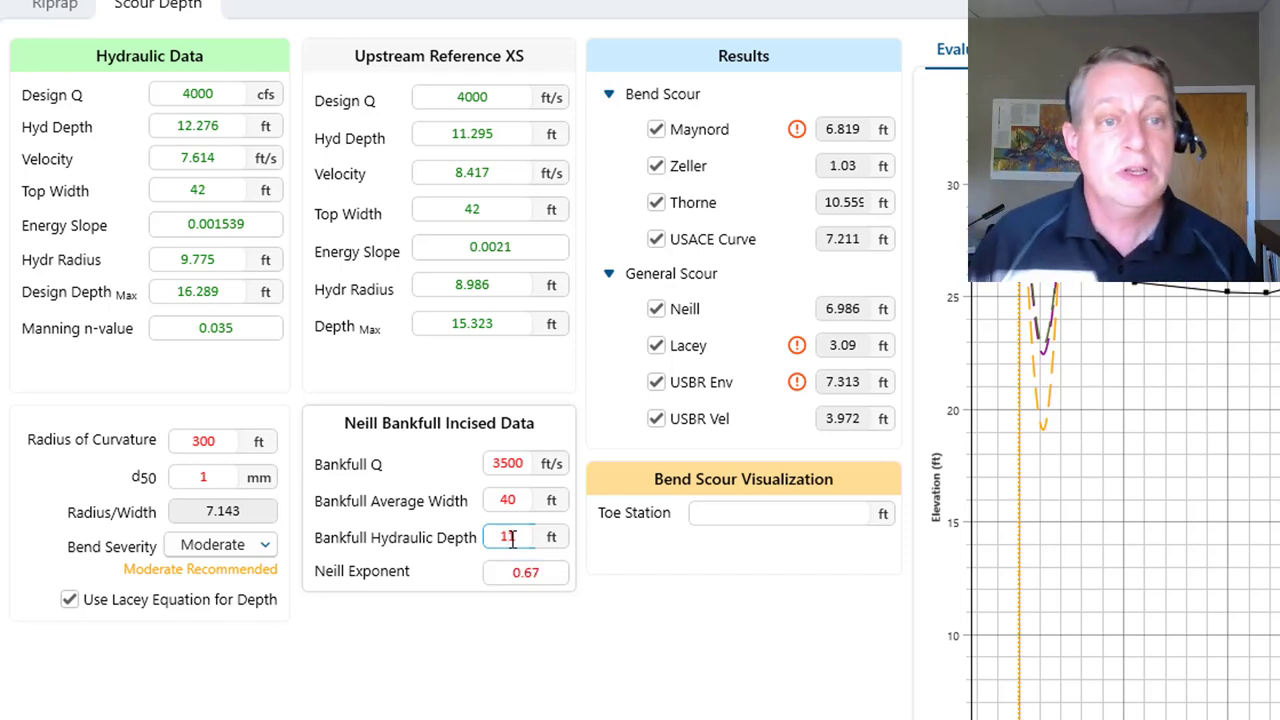
left_click(848, 418)
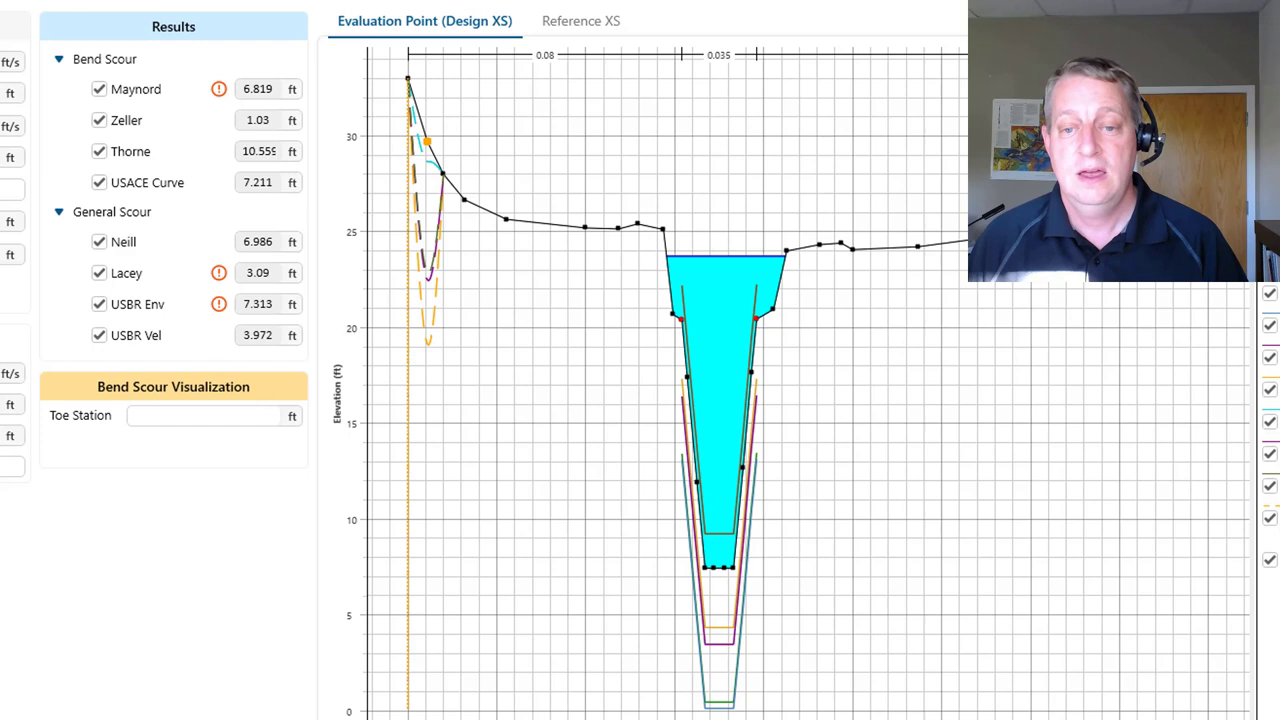
scroll(725, 400, "up", 3)
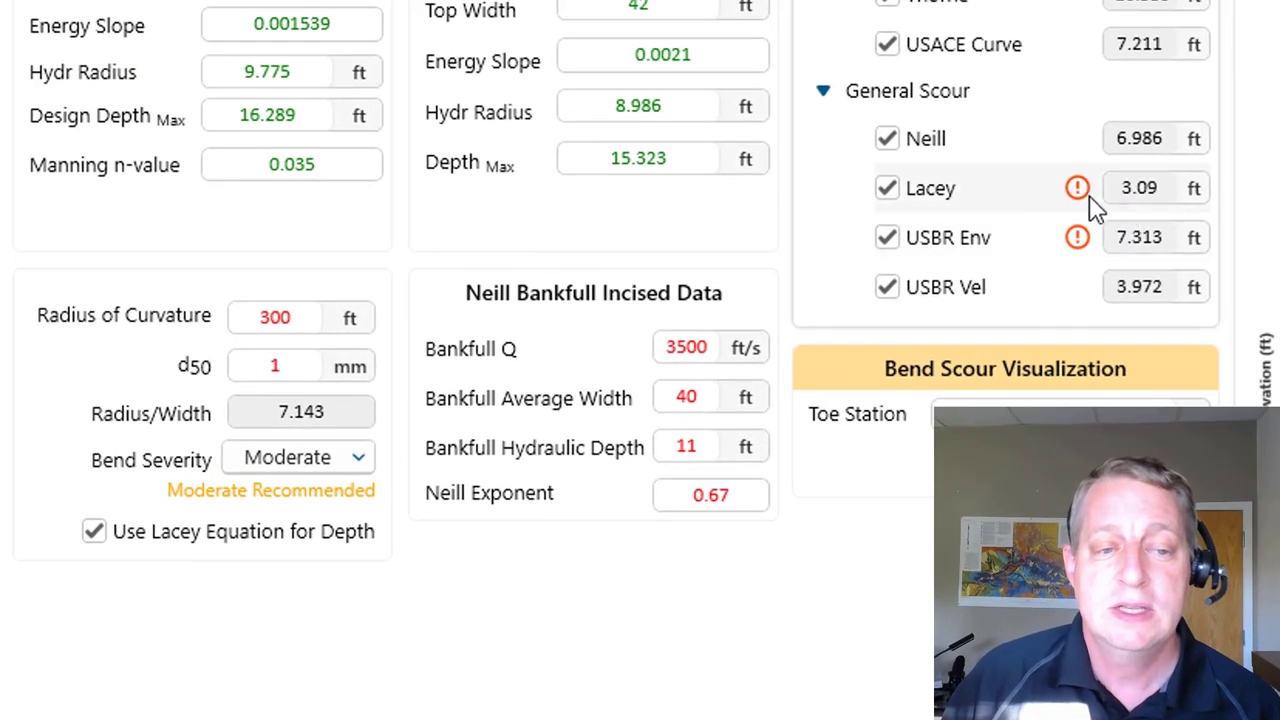
mouse_move(218, 272)
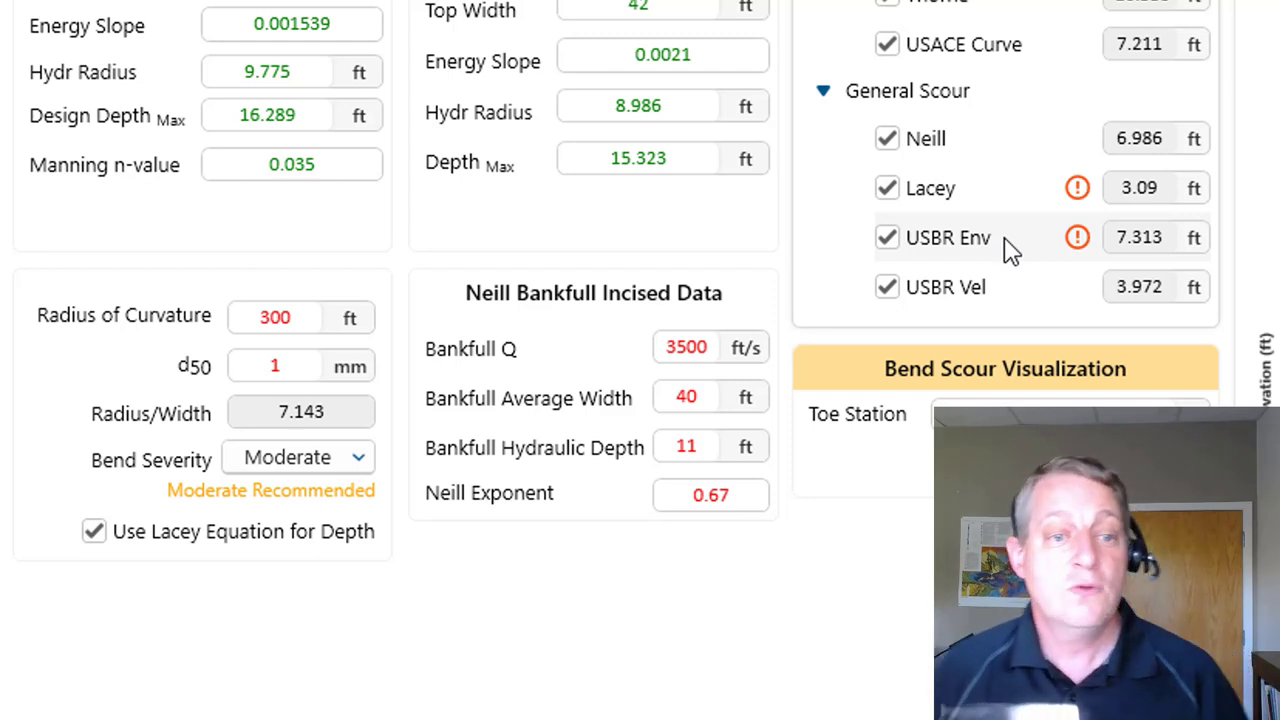
Uncheck Lacey under General Scour so its 3.09 ft outline leaves the cross-section.
mouse_move(1083, 204)
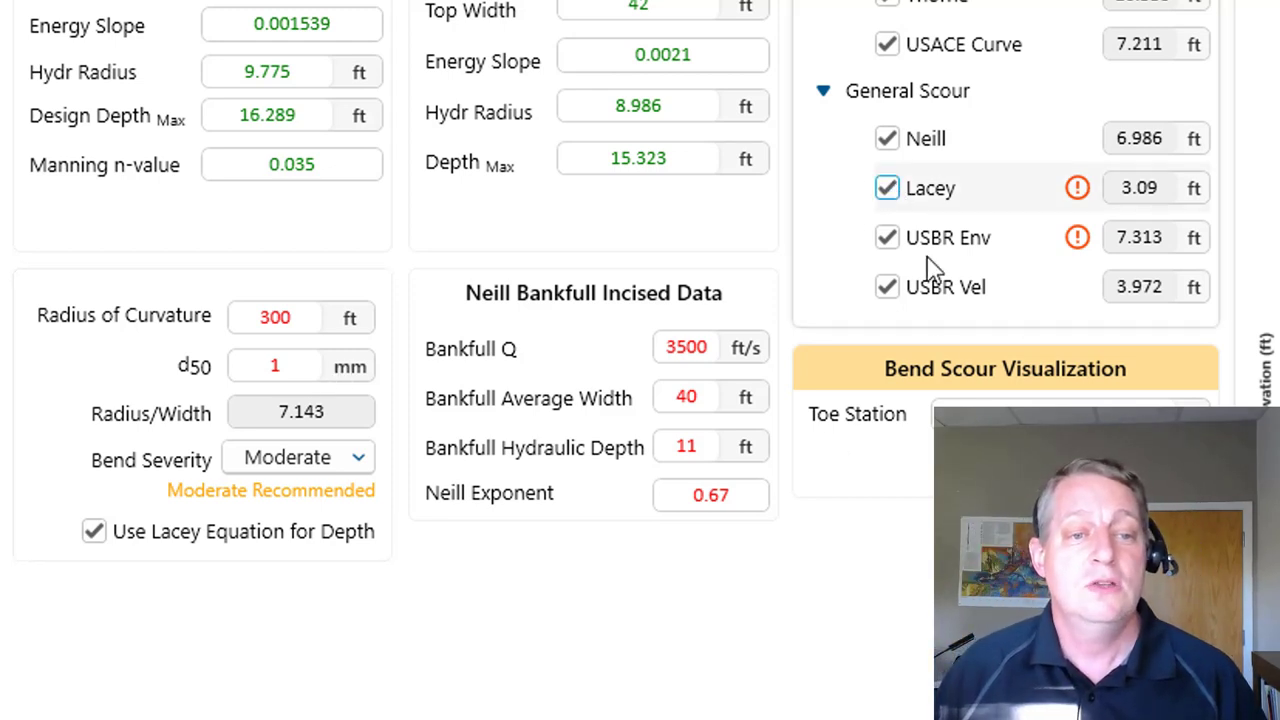
left_click(887, 188)
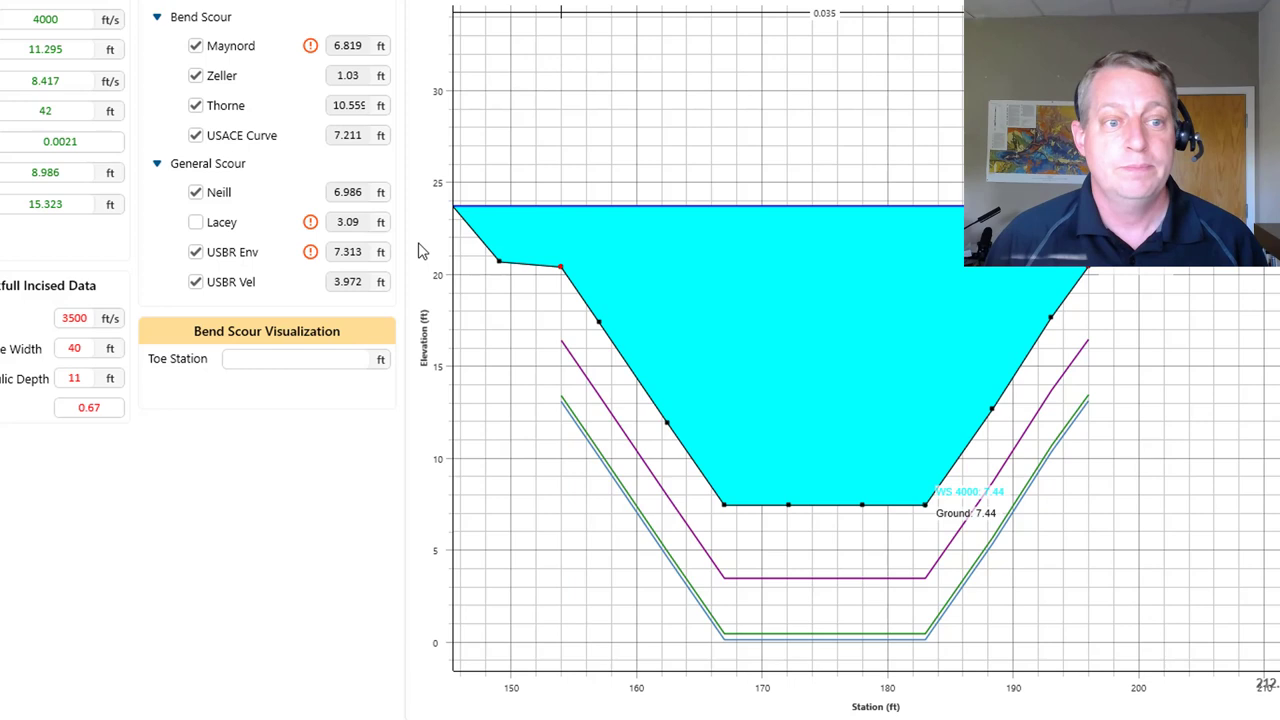
Uncheck the Neill, USBR Env and USBR Vel general scour methods.
left_click(195, 192)
left_click(196, 253)
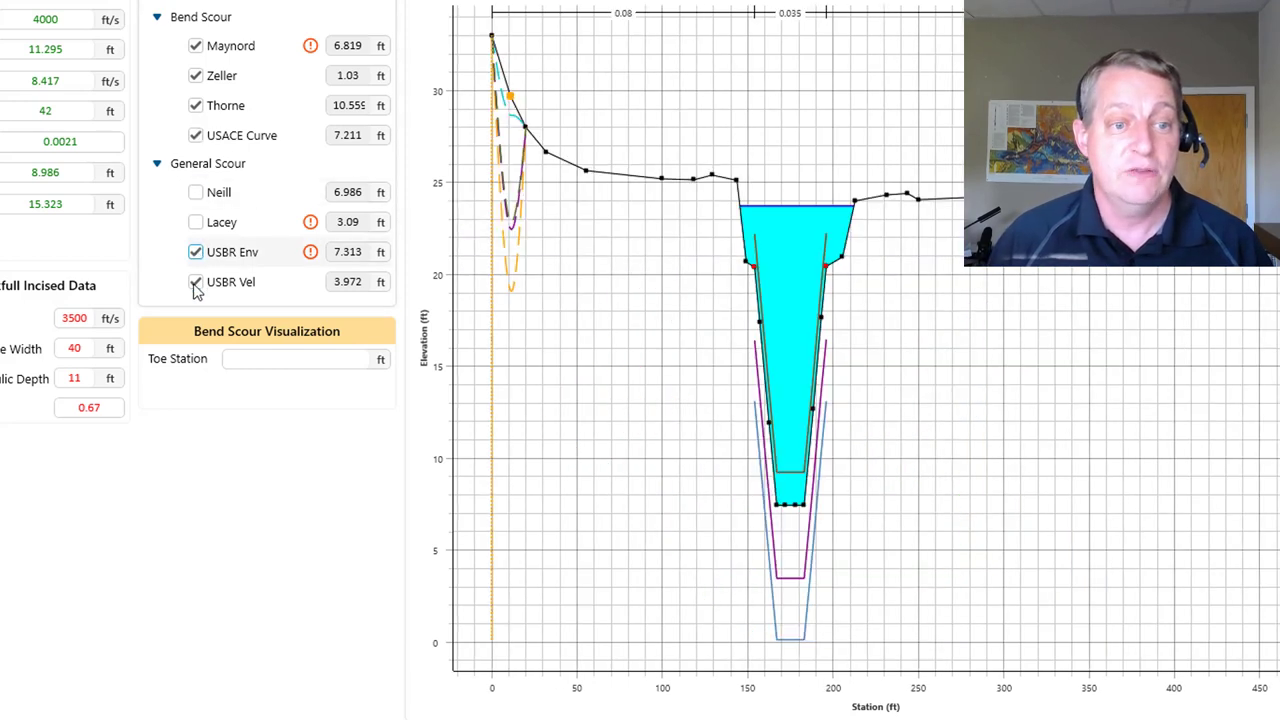
left_click(195, 283)
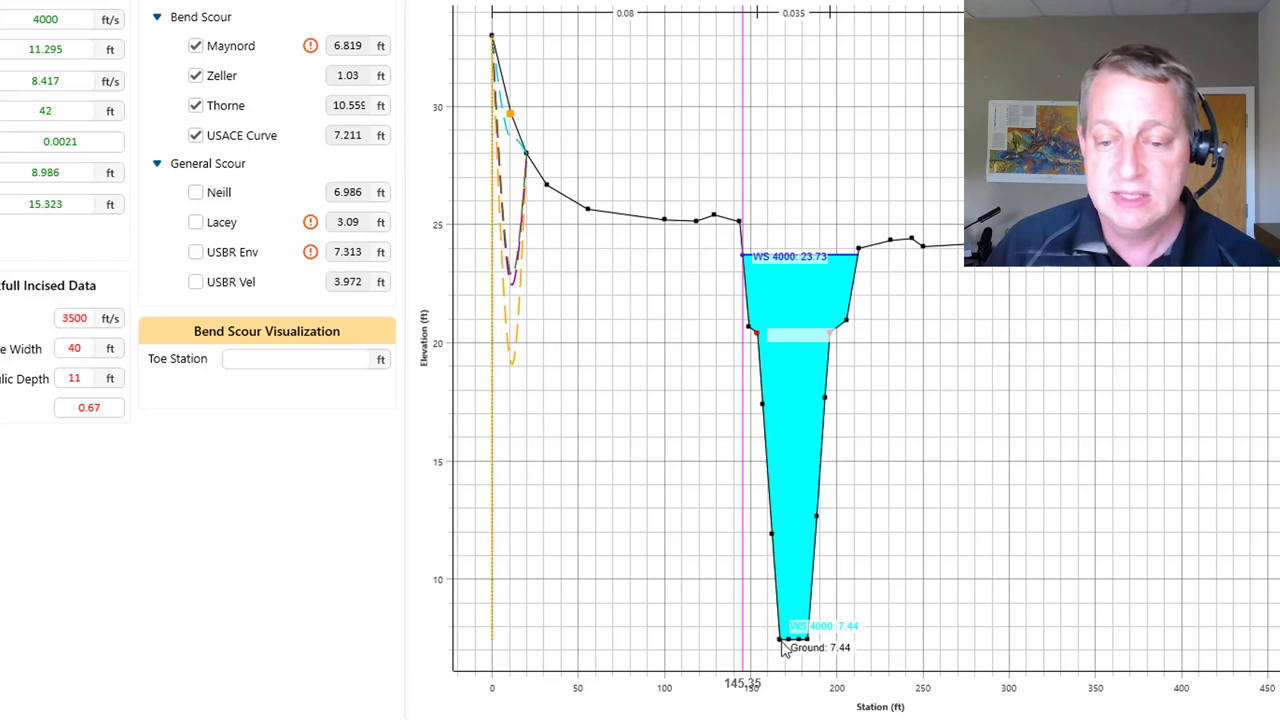
Set the toe station to 165 ft and zoom the cross-section chart around that station.
left_click(341, 361)
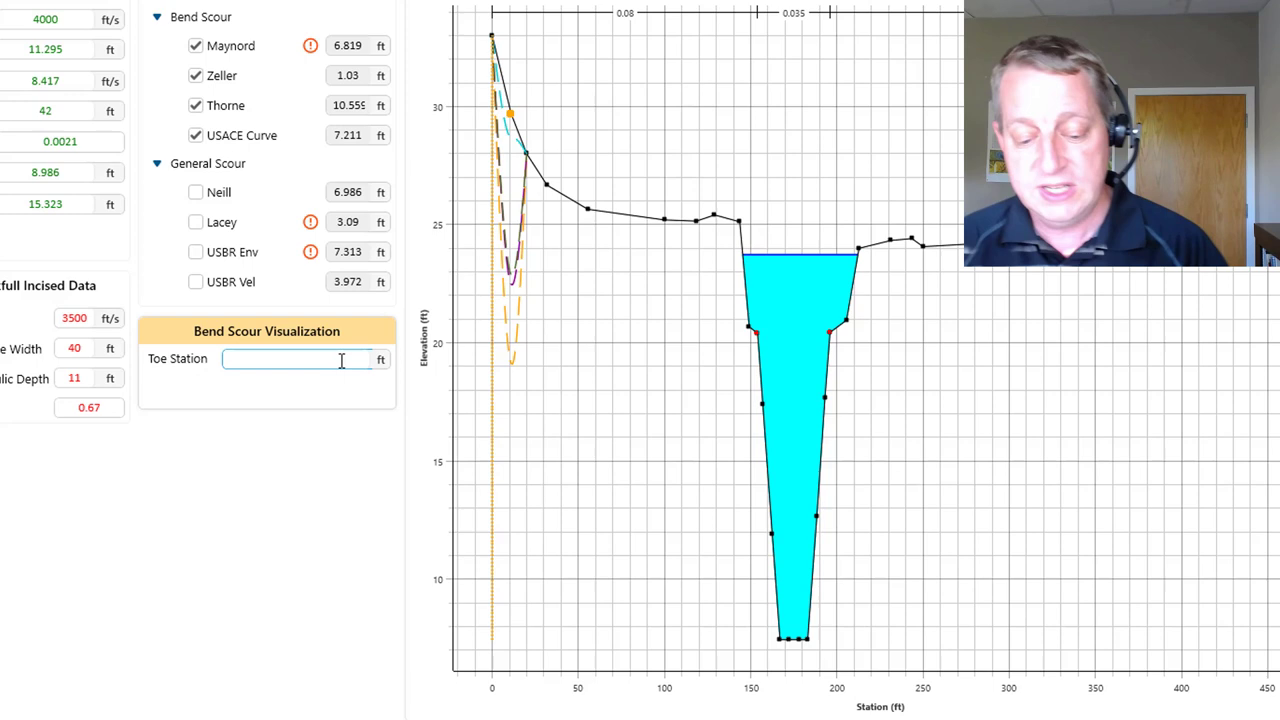
type("165")
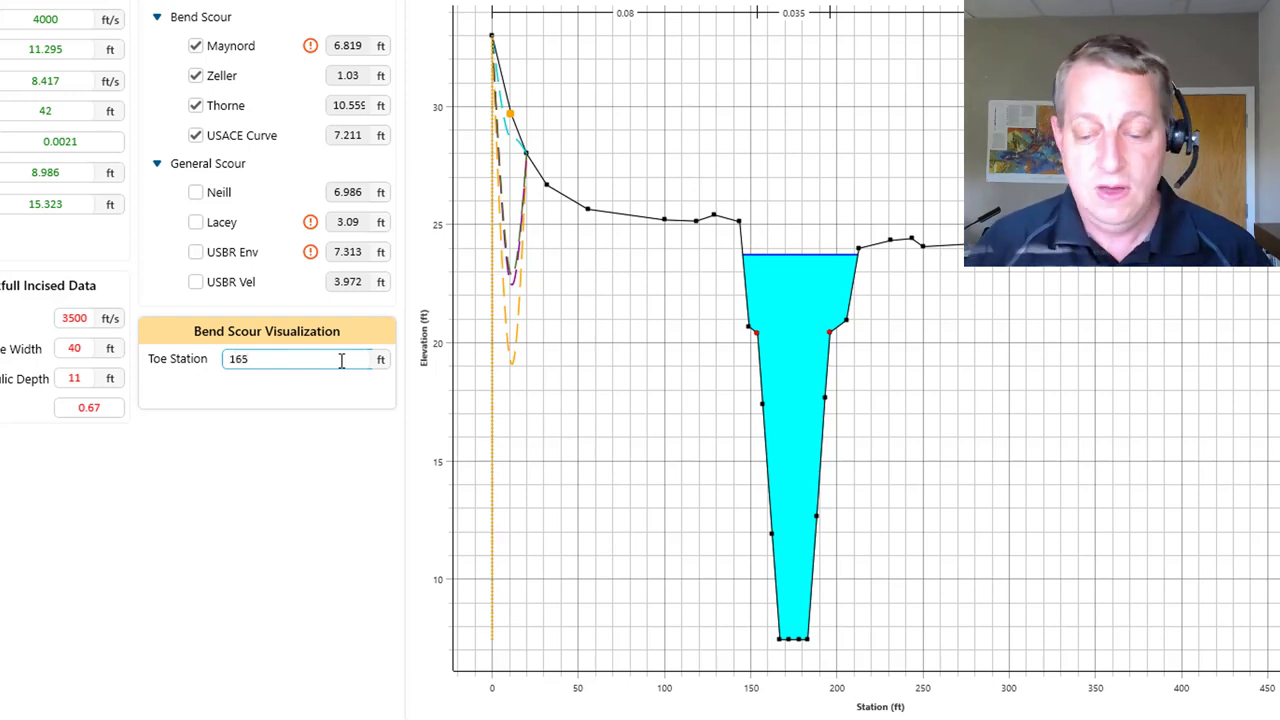
key("Return")
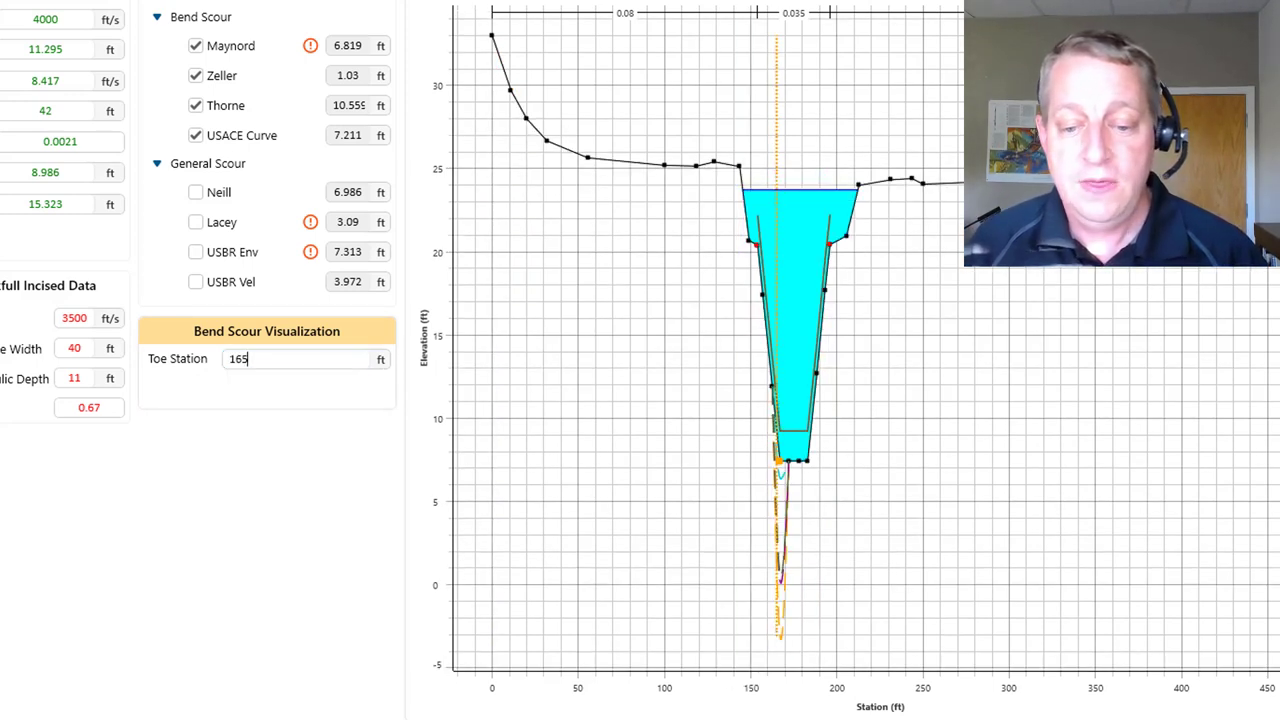
left_click_drag(798, 695, 747, 684)
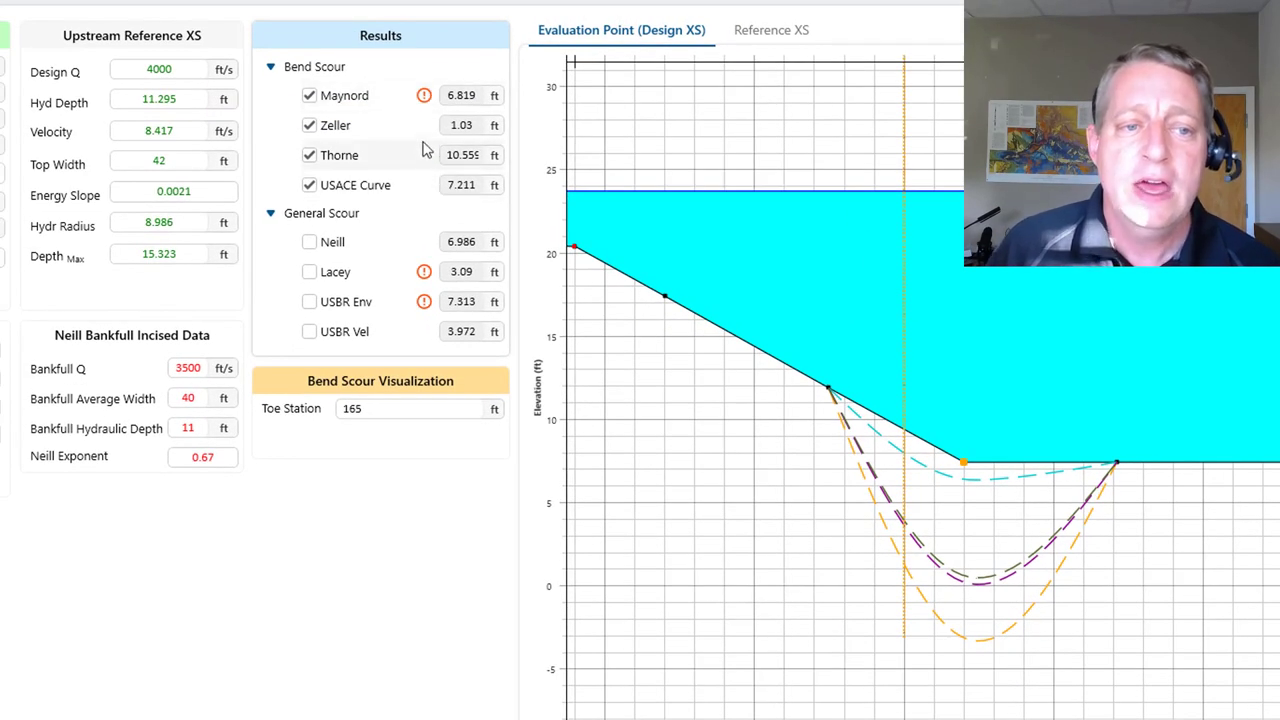
mouse_move(427, 100)
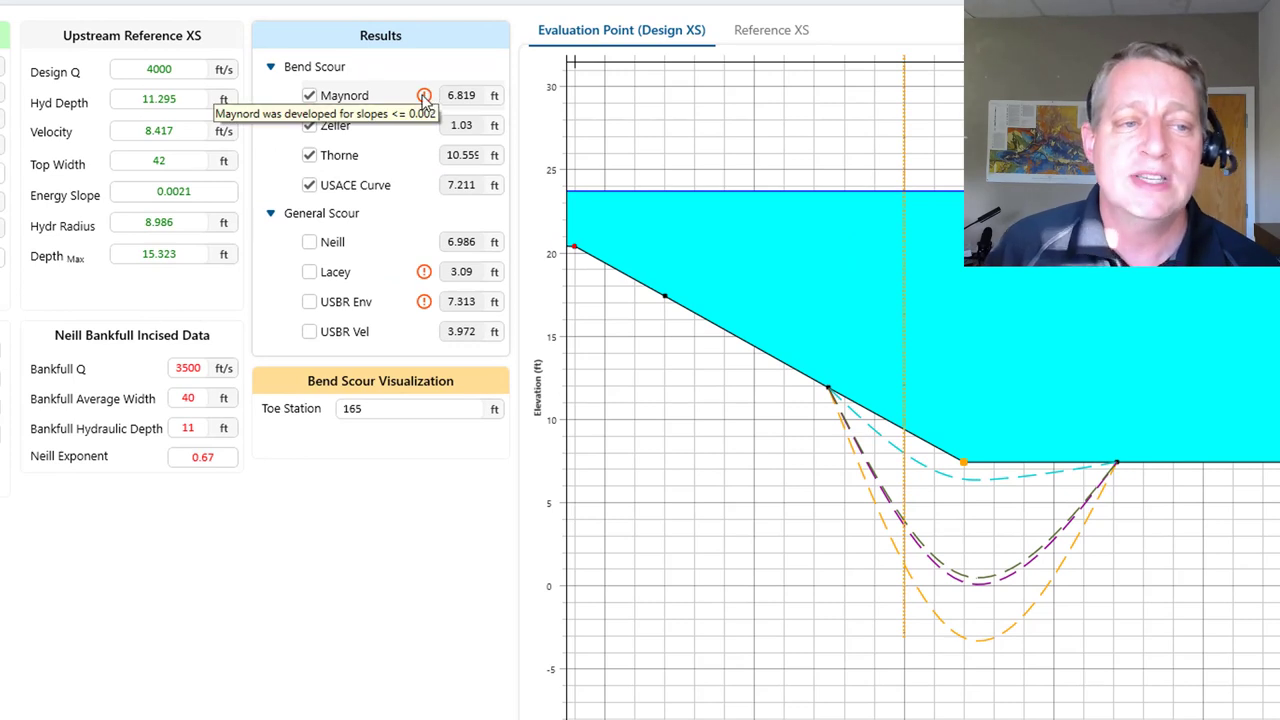